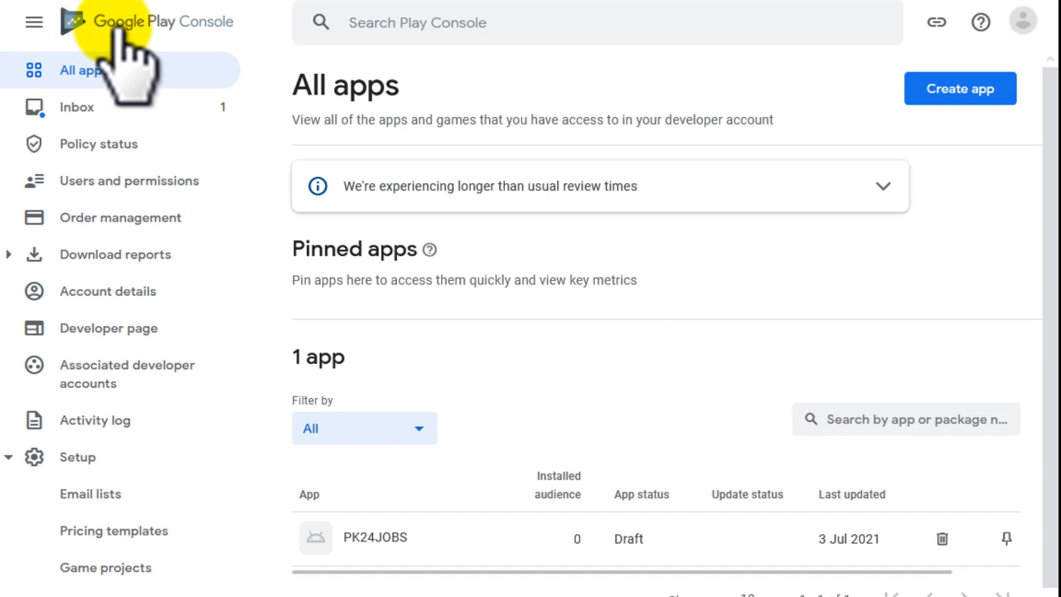
left_click(109, 73)
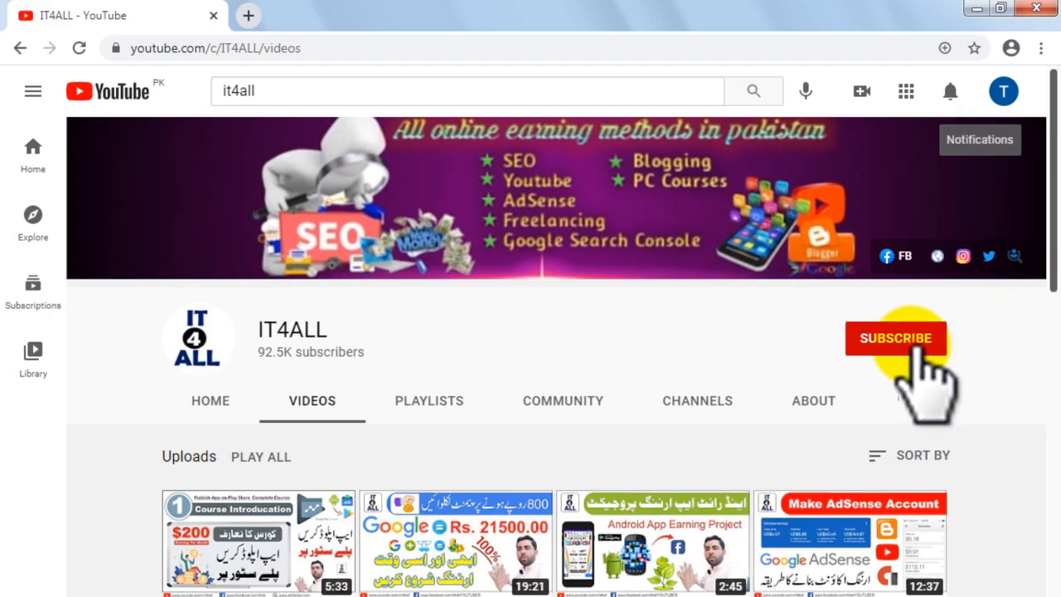
Subscribe to the IT4ALL channel on YouTube and choose its notification setting
left_click(911, 338)
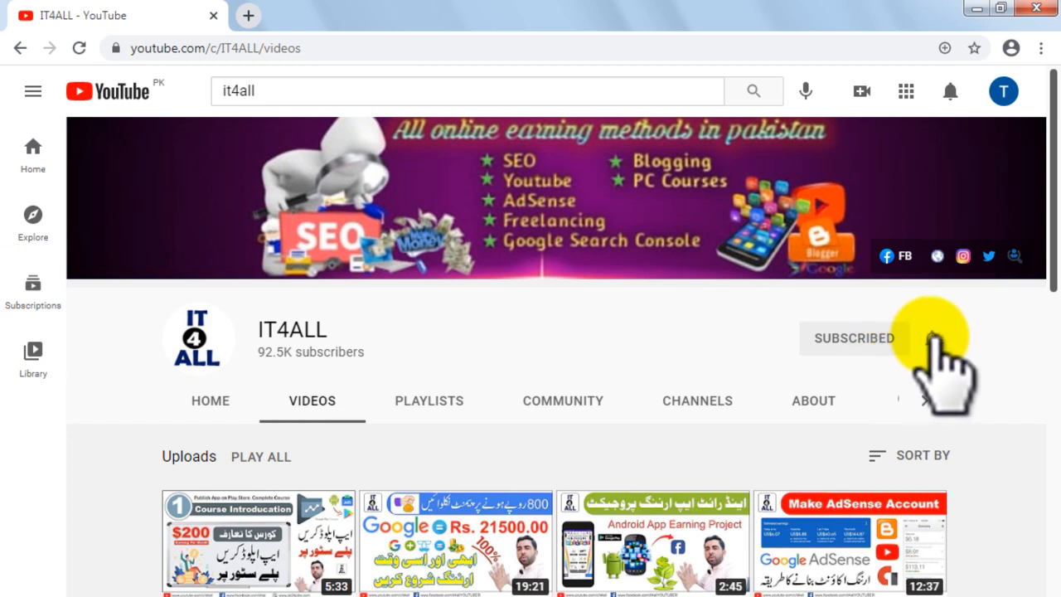
left_click(931, 335)
left_click(879, 377)
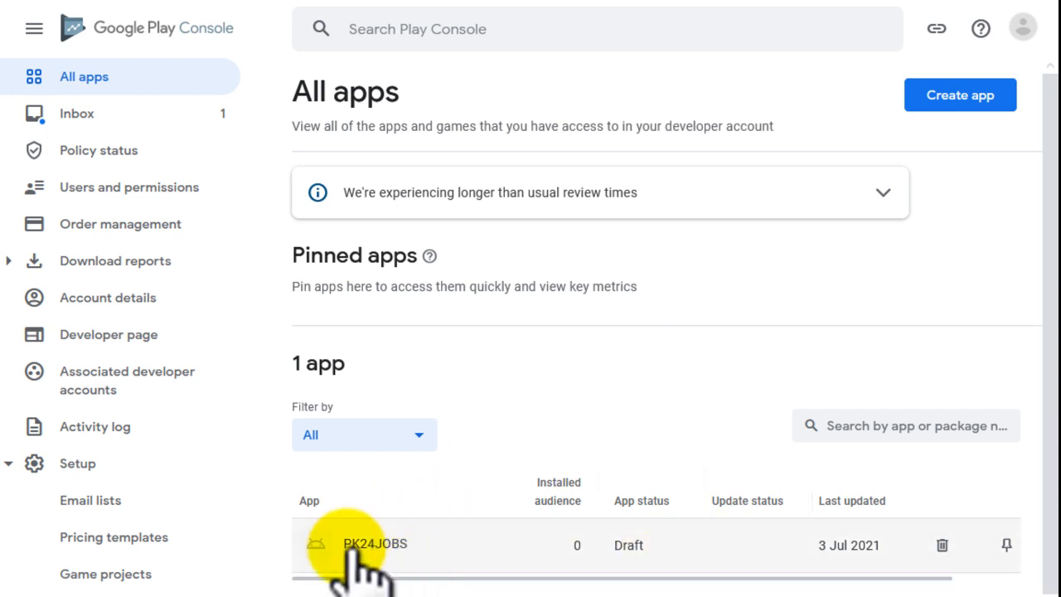
Open the PK24JOBS app from the app list and look over its dashboard down to the Start testing now section
left_click(382, 541)
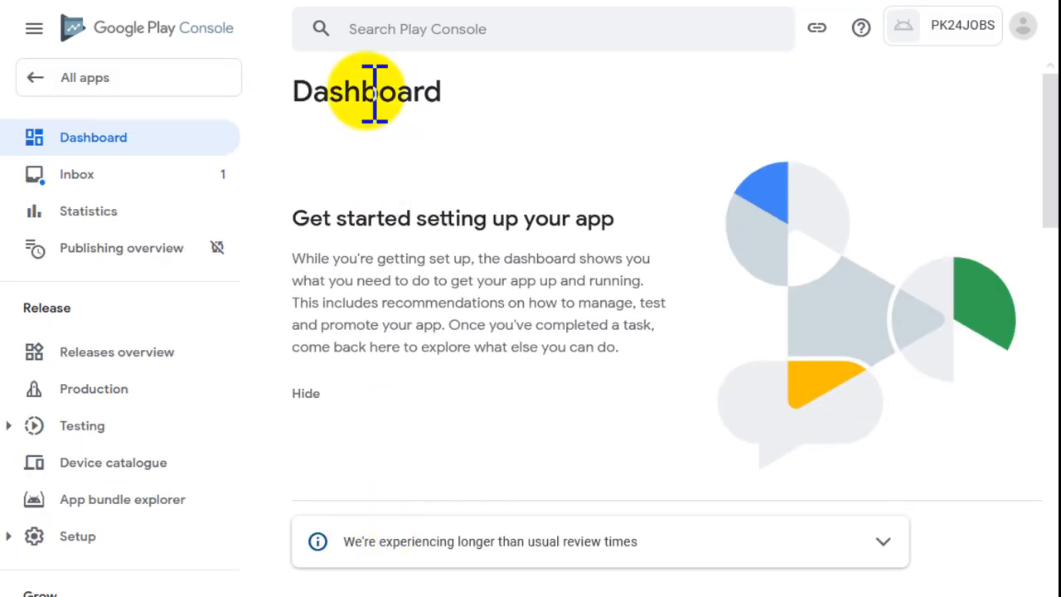
left_click_drag(292, 90, 447, 95)
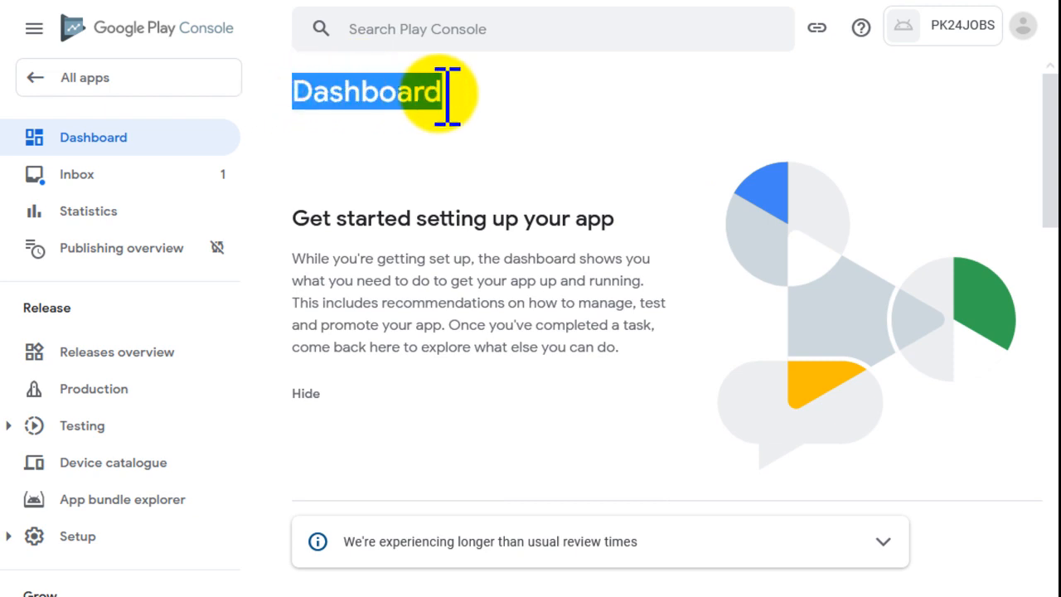
left_click(439, 93)
scroll(419, 207, "down", 2)
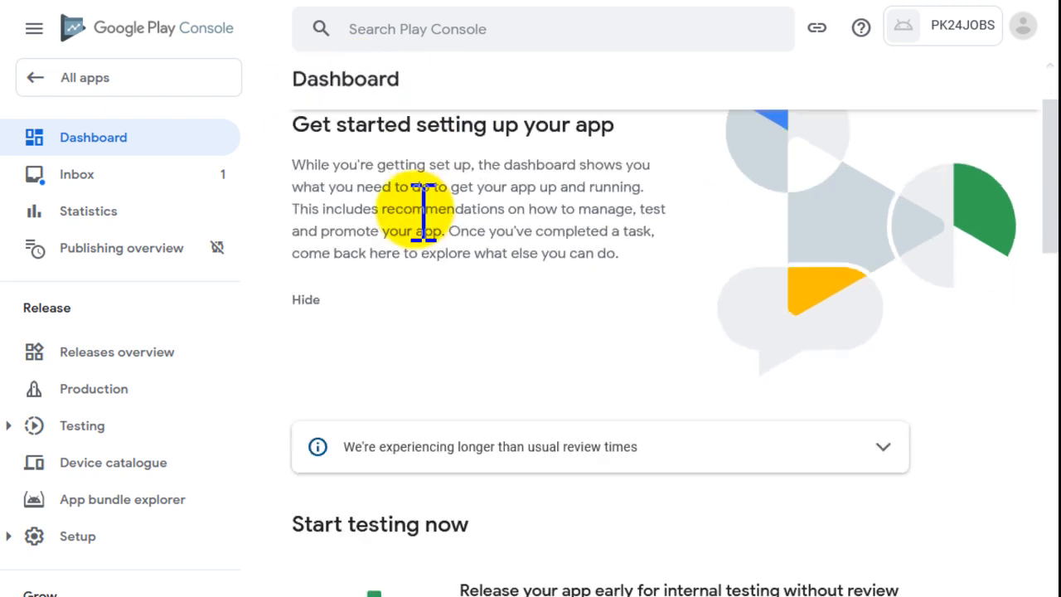
scroll(414, 239, "down", 1)
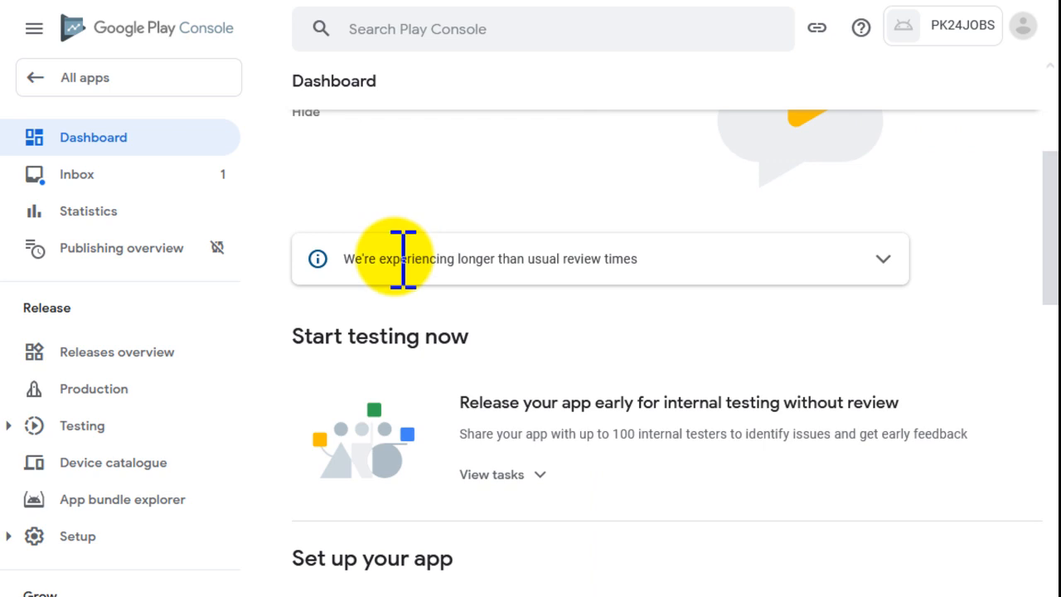
left_click_drag(293, 336, 464, 335)
left_click(472, 333)
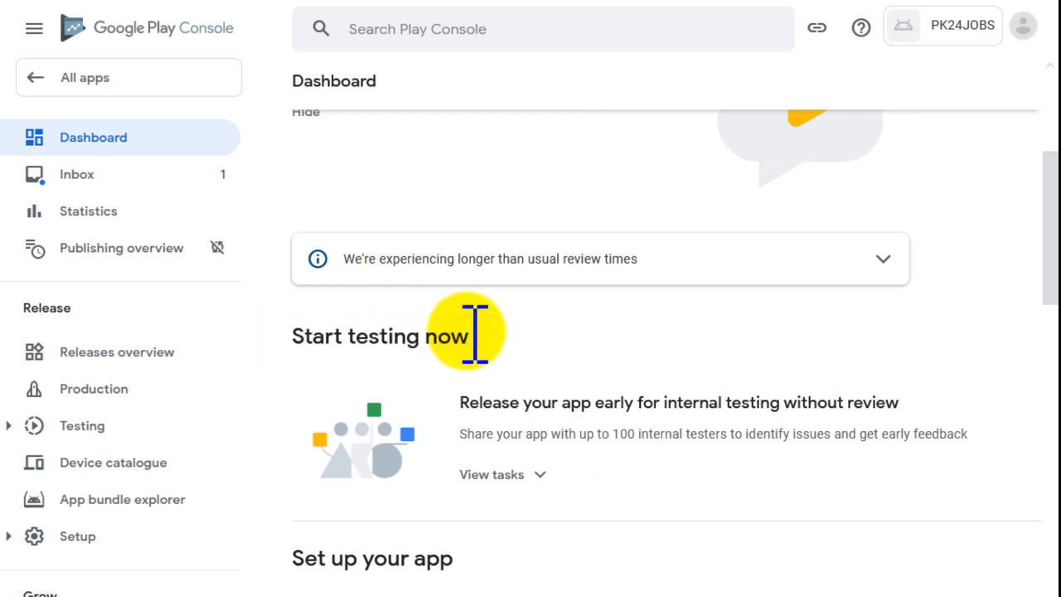
Expand the Set up your app tasks for providing app information and setting up the Store Listing
scroll(474, 344, "down", 1)
scroll(479, 358, "down", 2)
scroll(469, 336, "down", 1)
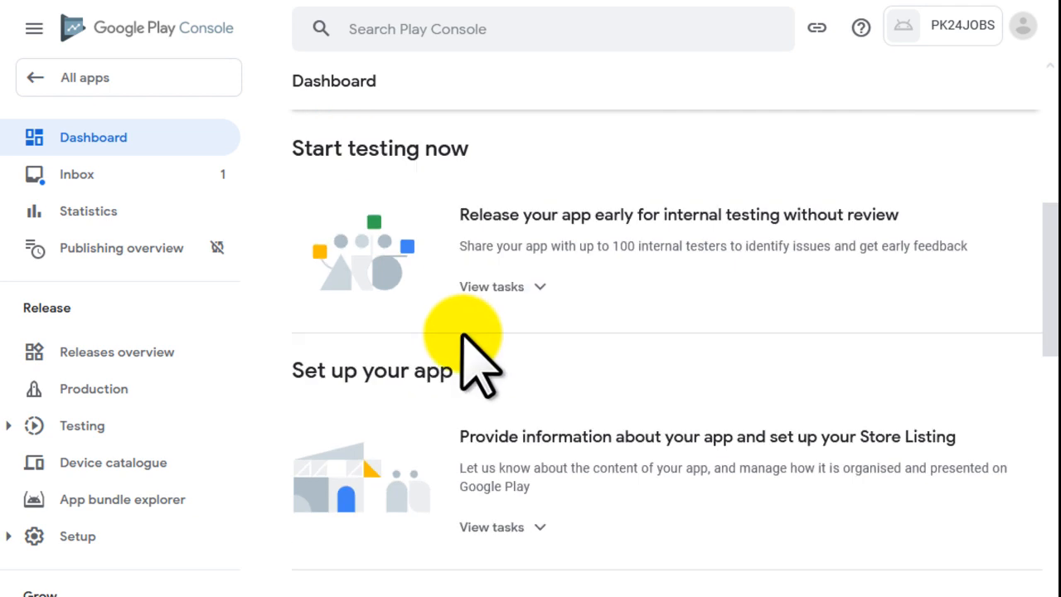
scroll(358, 373, "down", 1)
left_click_drag(293, 324, 476, 352)
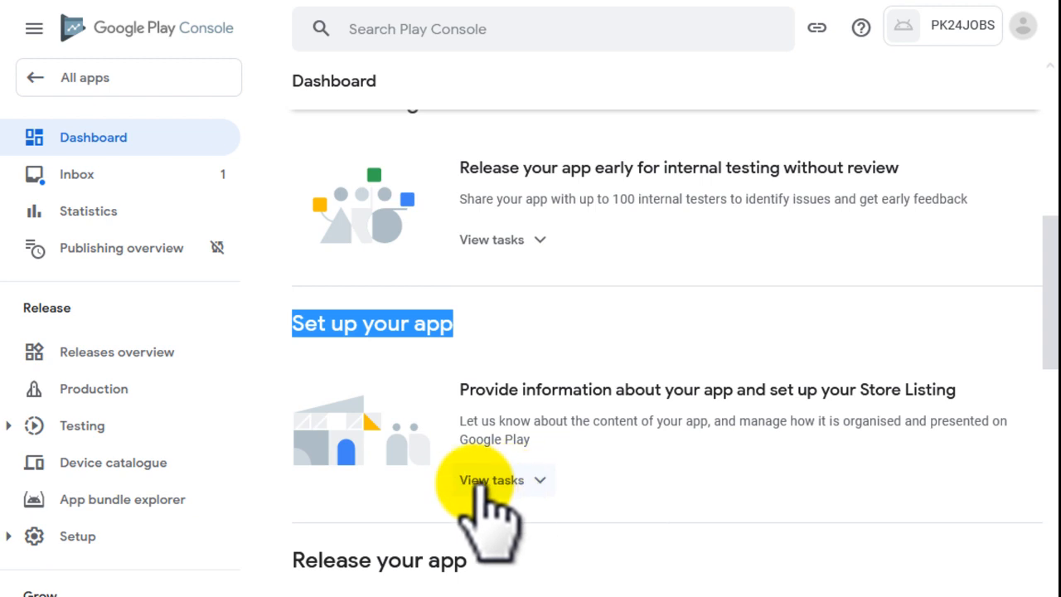
left_click(539, 481)
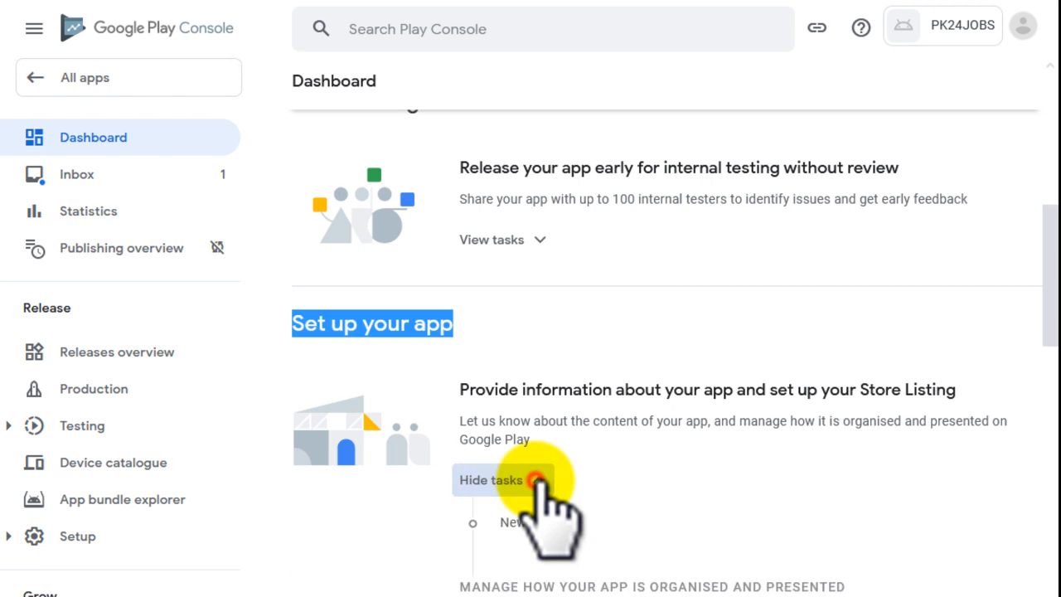
scroll(539, 493, "down", 2)
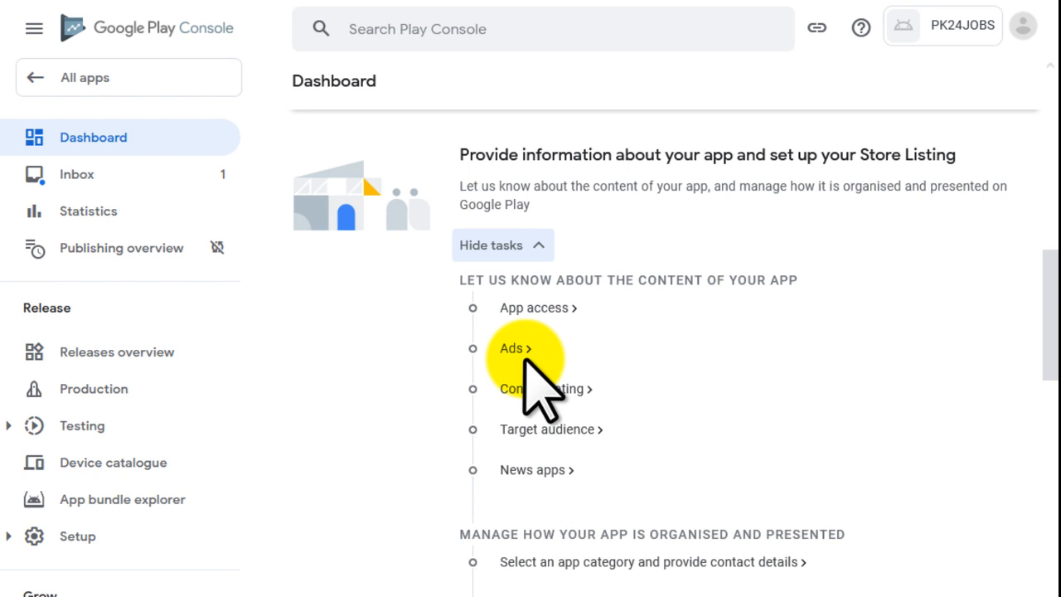
In the App access task, declare that all functionality is available without special access and save the declaration
left_click(531, 308)
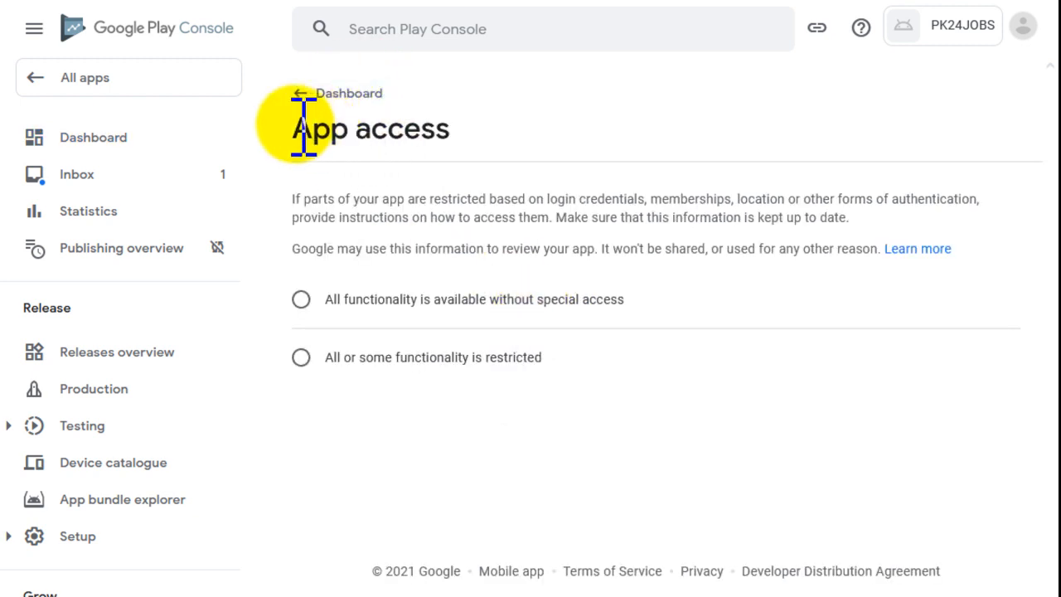
left_click_drag(292, 129, 457, 132)
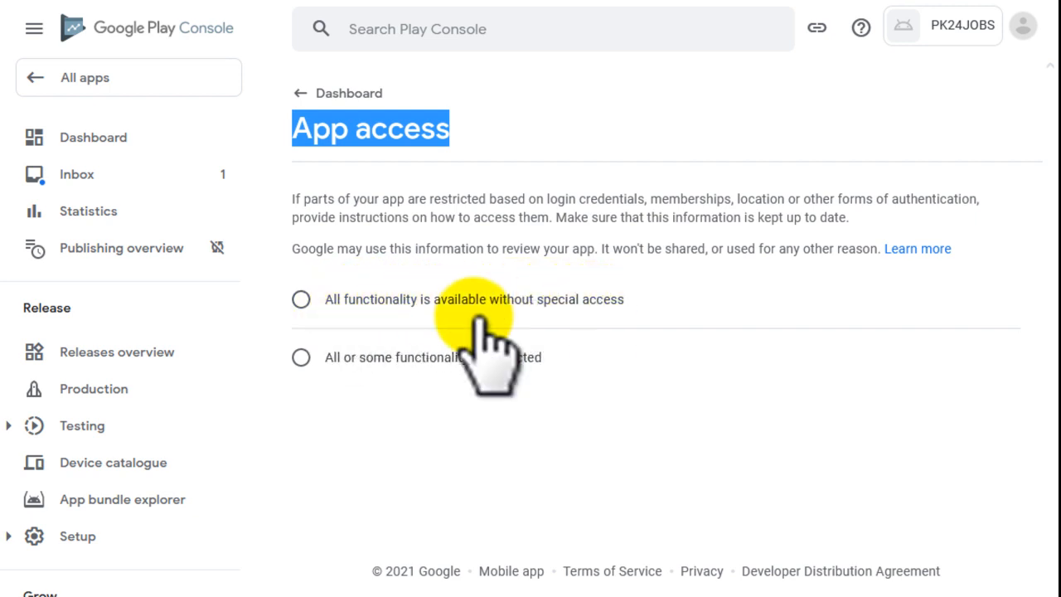
left_click(301, 299)
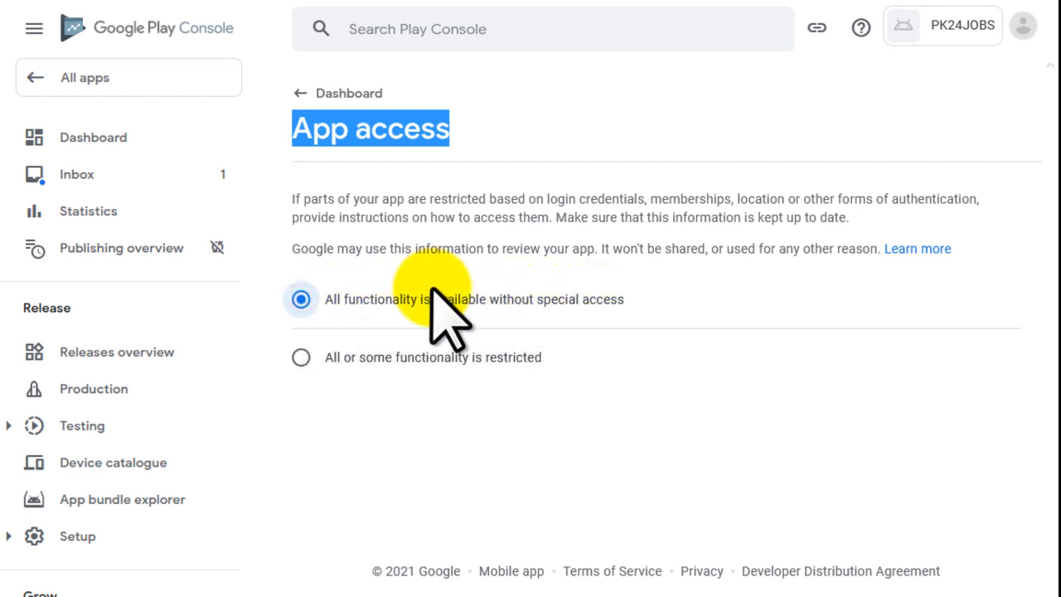
left_click(655, 301)
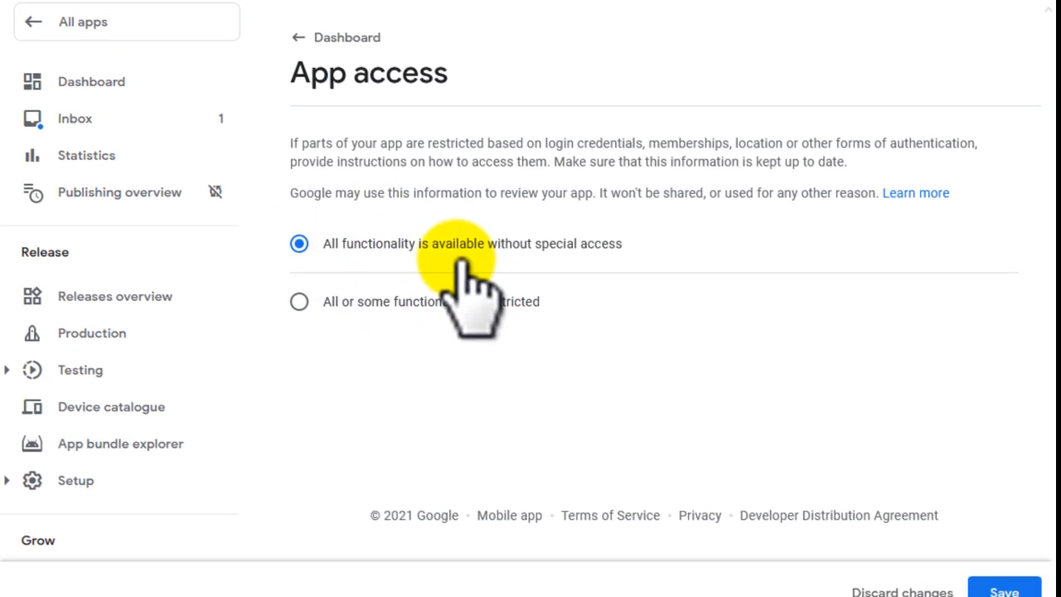
left_click(1021, 570)
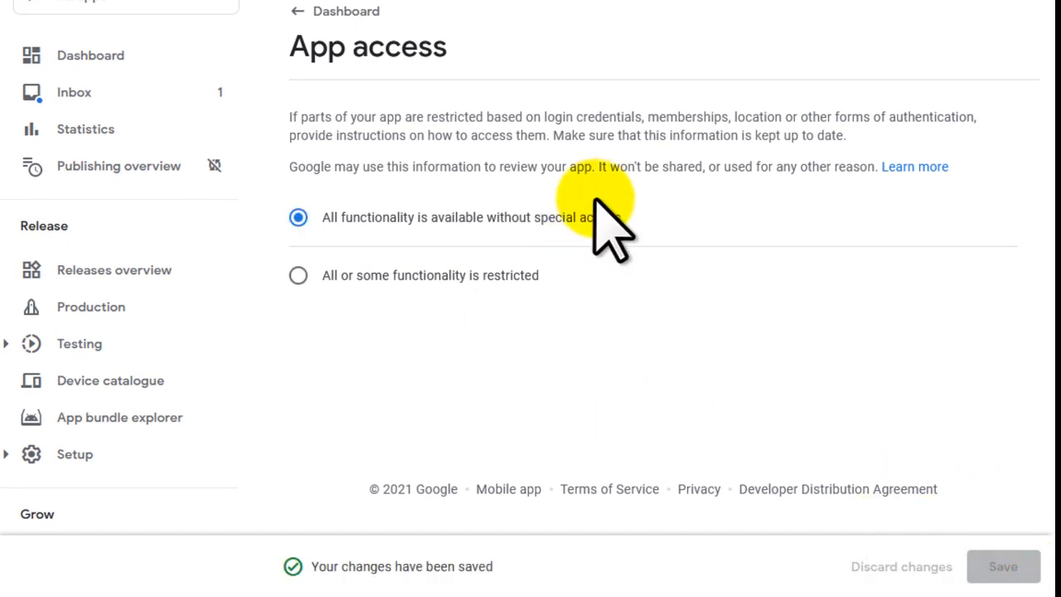
left_click_drag(318, 566, 495, 566)
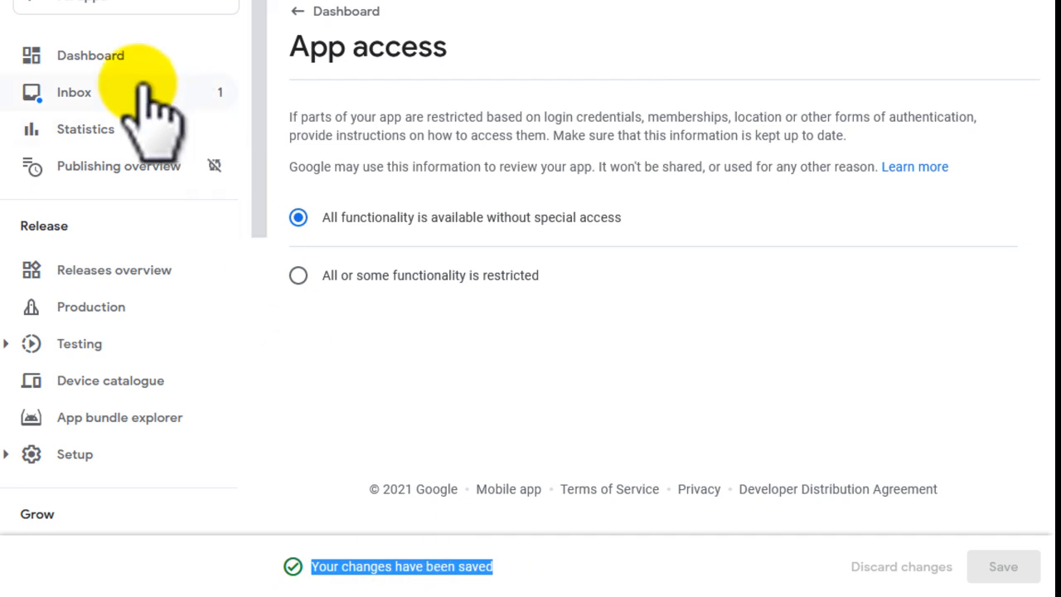
Return to the dashboard's setup tasks, declare in the Ads task that the app contains ads, and save
left_click(108, 55)
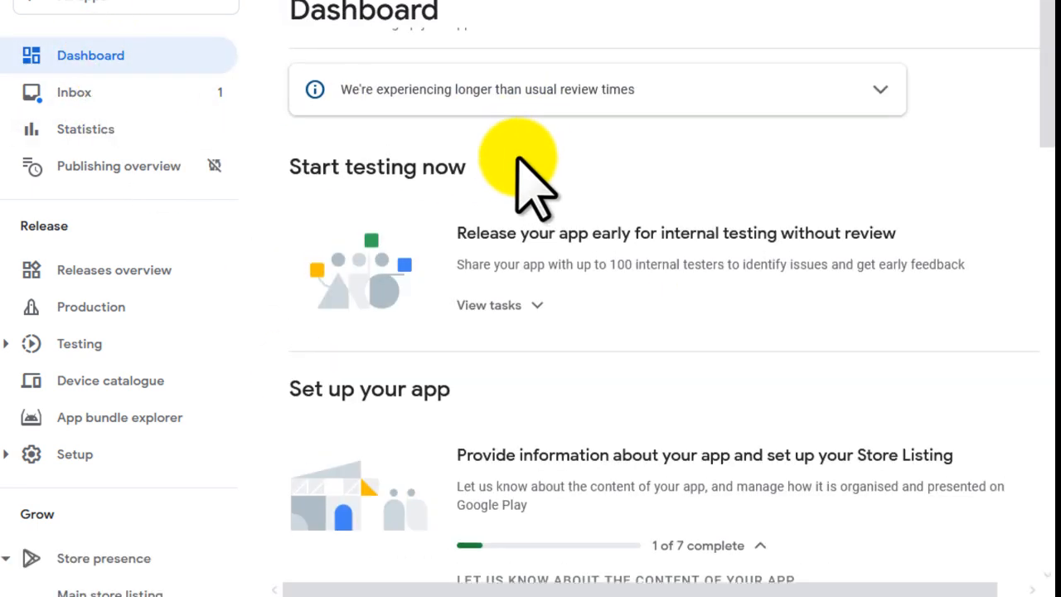
scroll(520, 178, "down", 1)
scroll(526, 157, "down", 1)
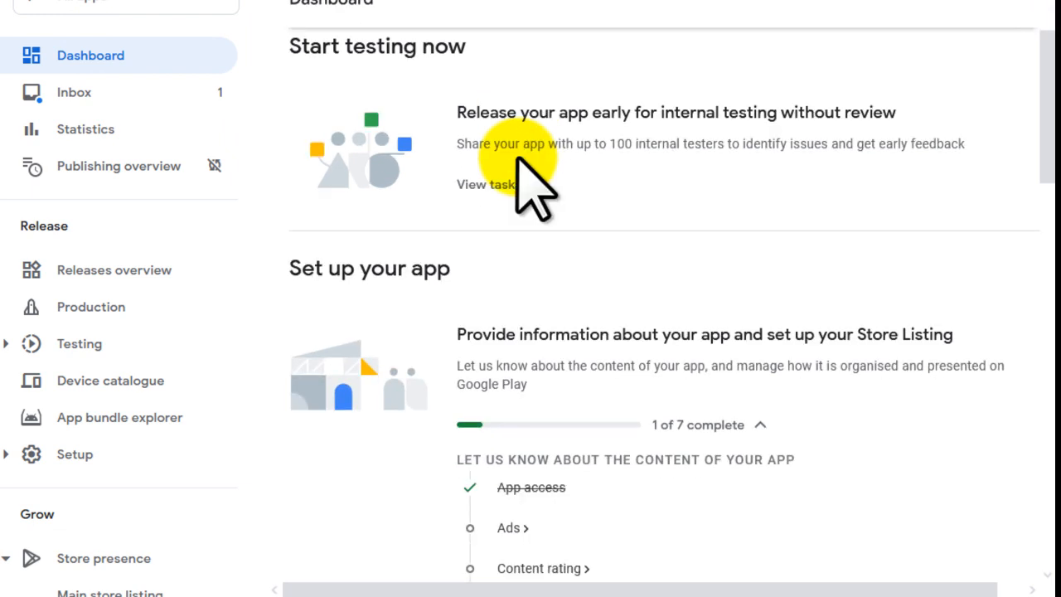
scroll(498, 219, "down", 1)
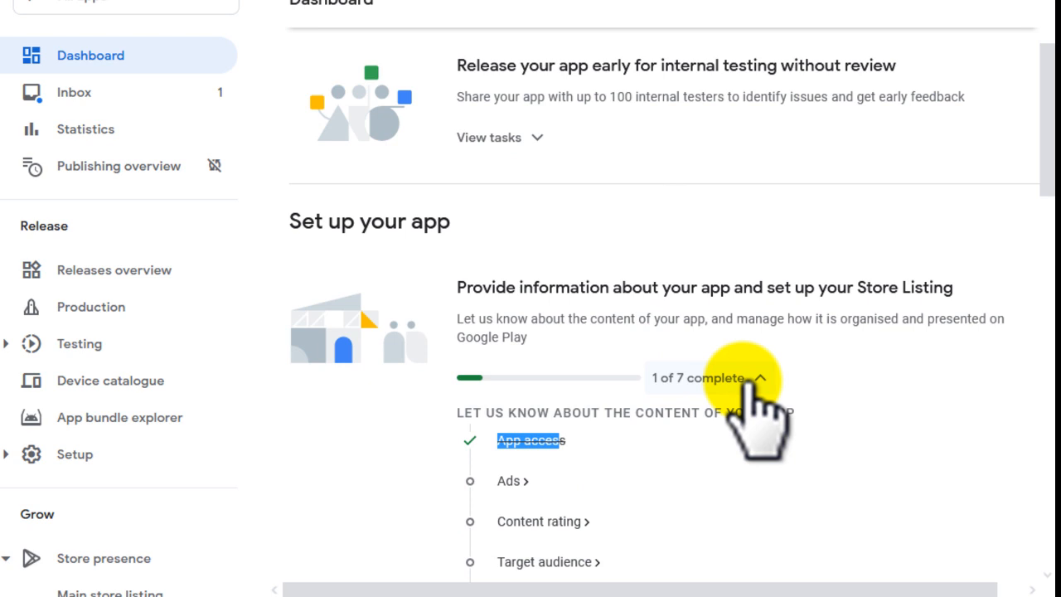
scroll(758, 410, "down", 1)
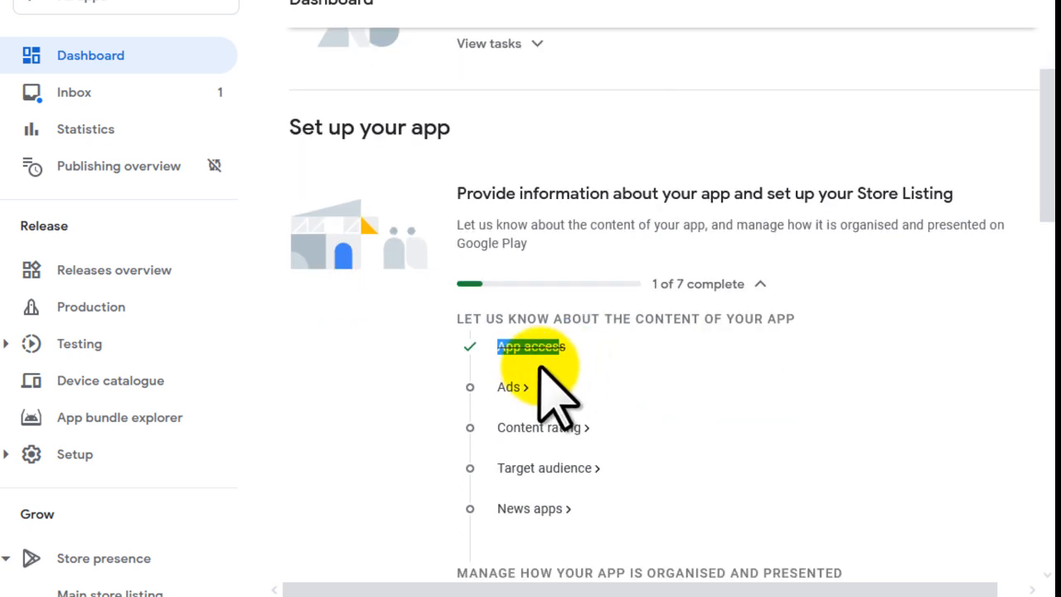
left_click_drag(566, 347, 509, 352)
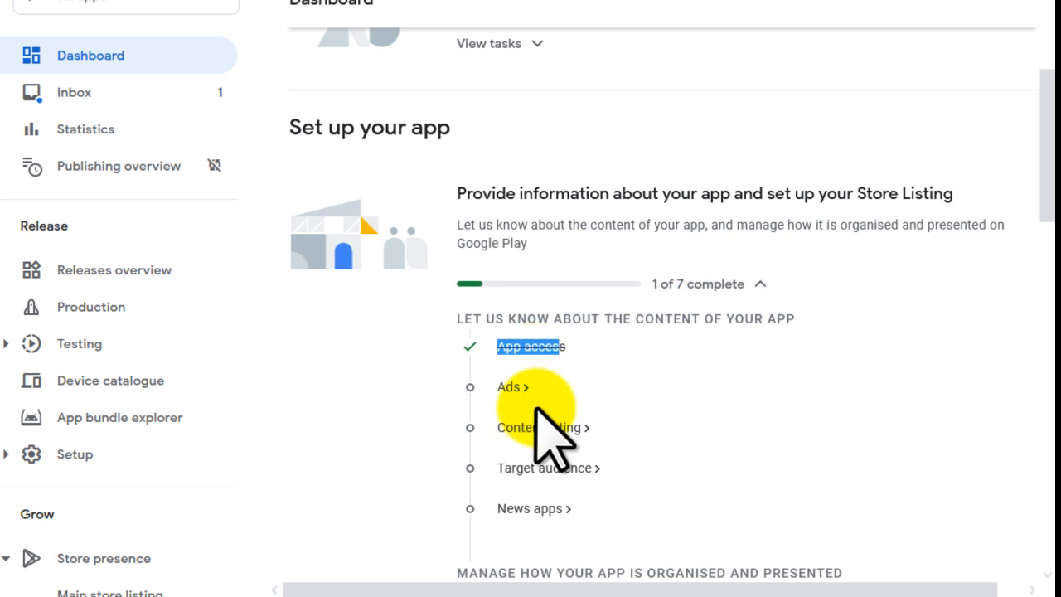
left_click(516, 387)
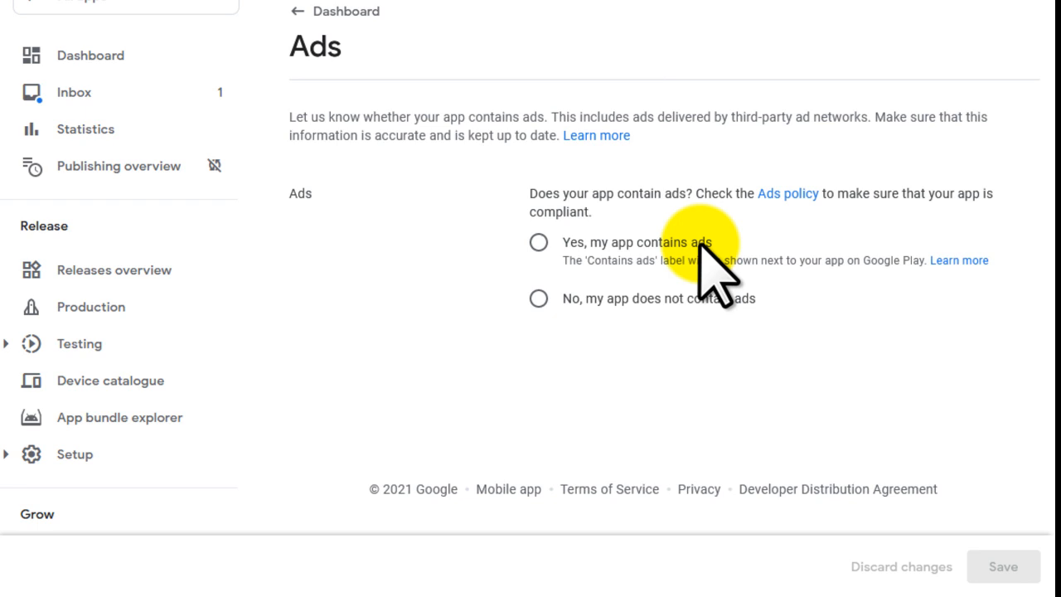
left_click(539, 242)
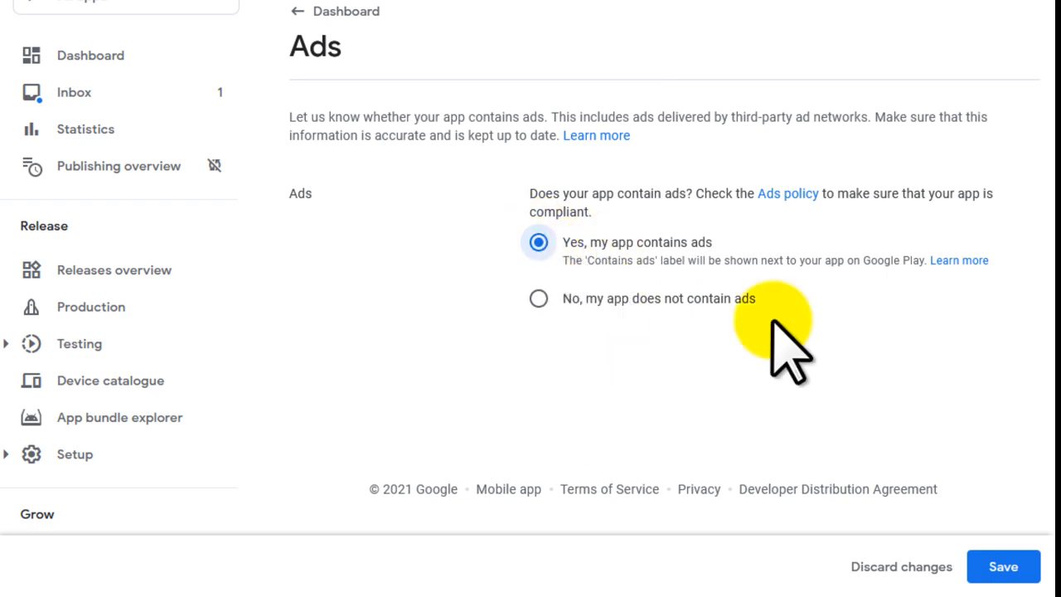
left_click(1004, 567)
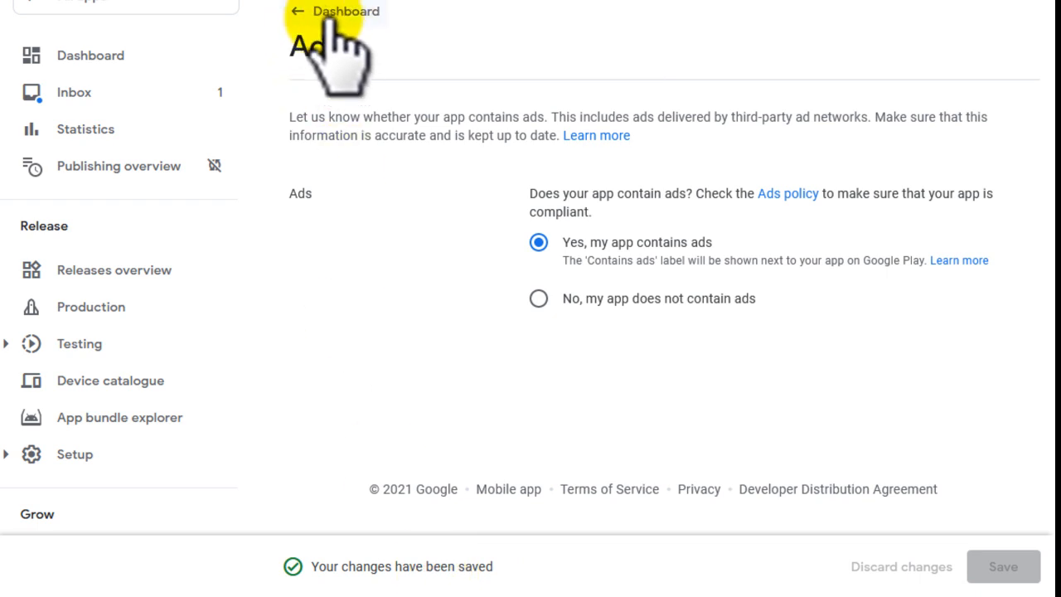
Go back to the dashboard and check the progress of the Set up your app tasks
left_click(300, 12)
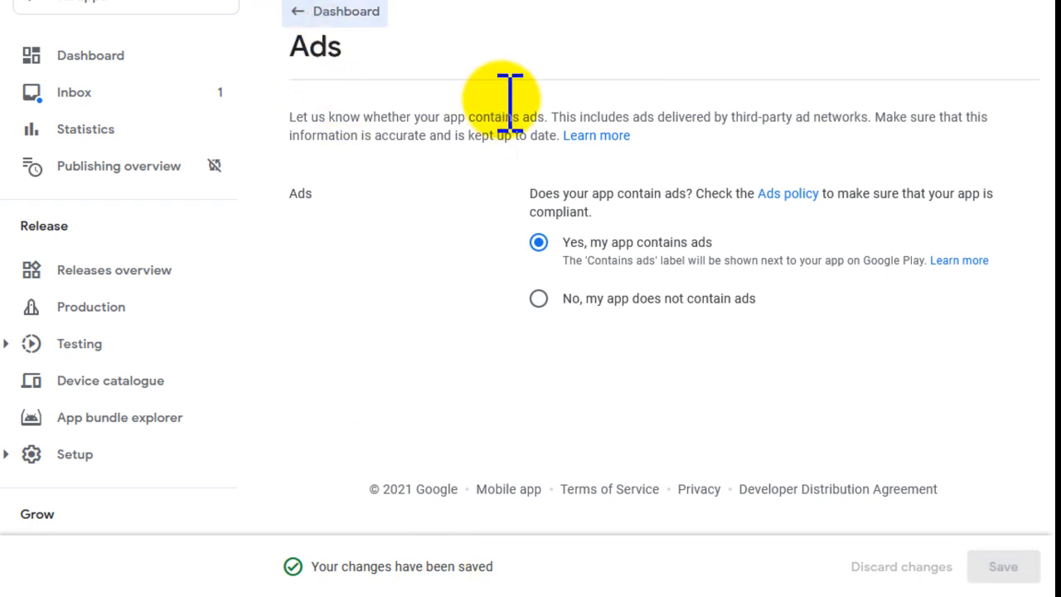
scroll(504, 166, "down", 3)
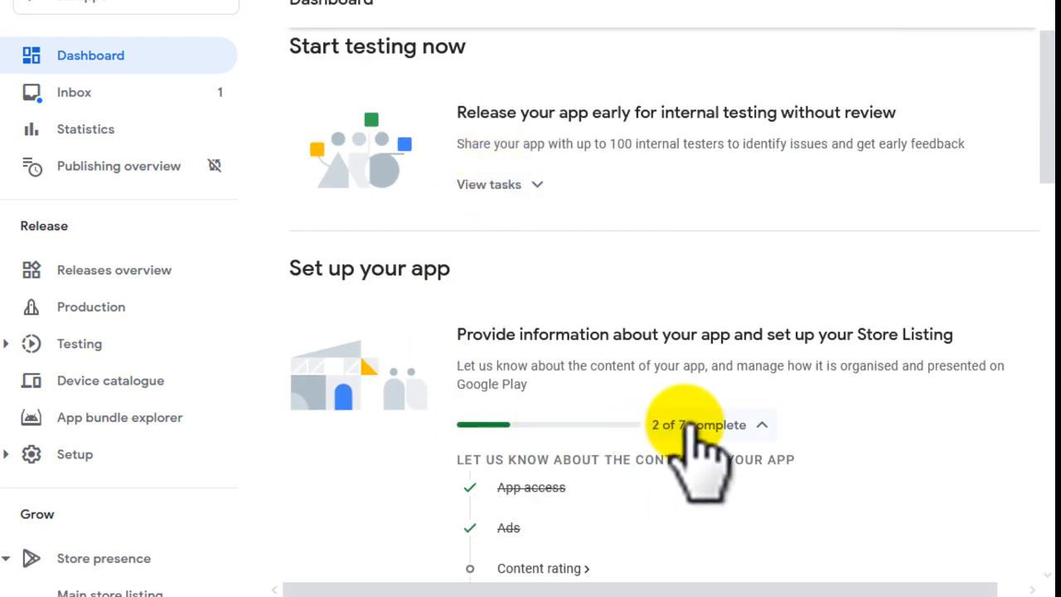
scroll(688, 426, "down", 2)
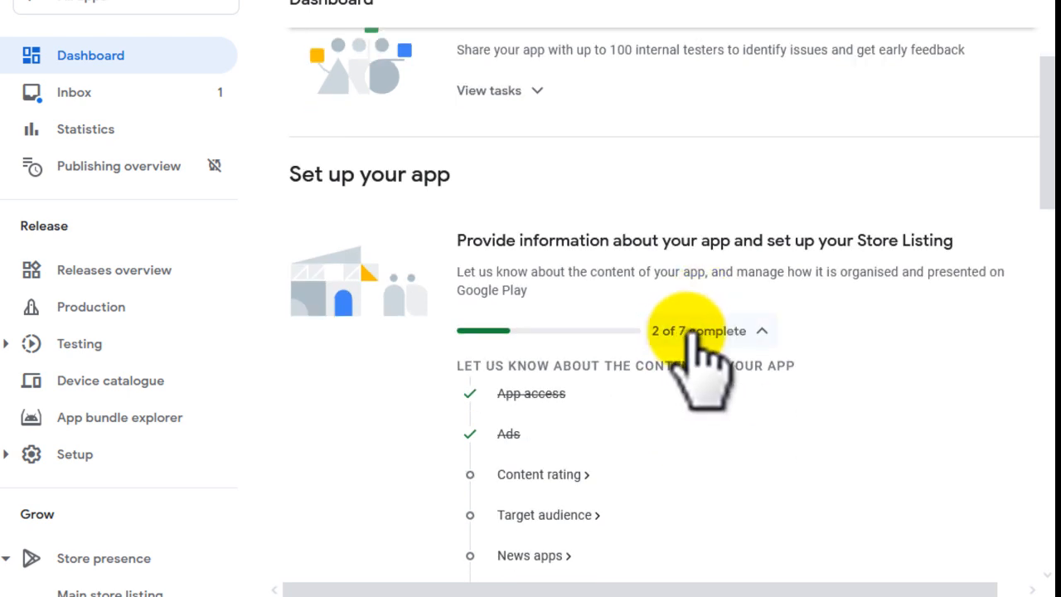
scroll(717, 369, "down", 2)
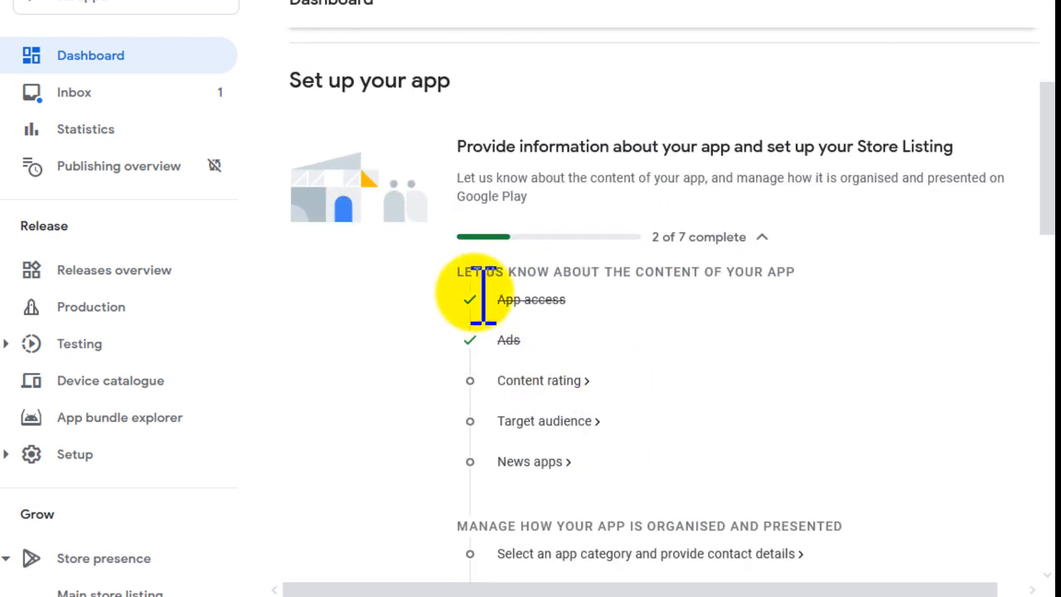